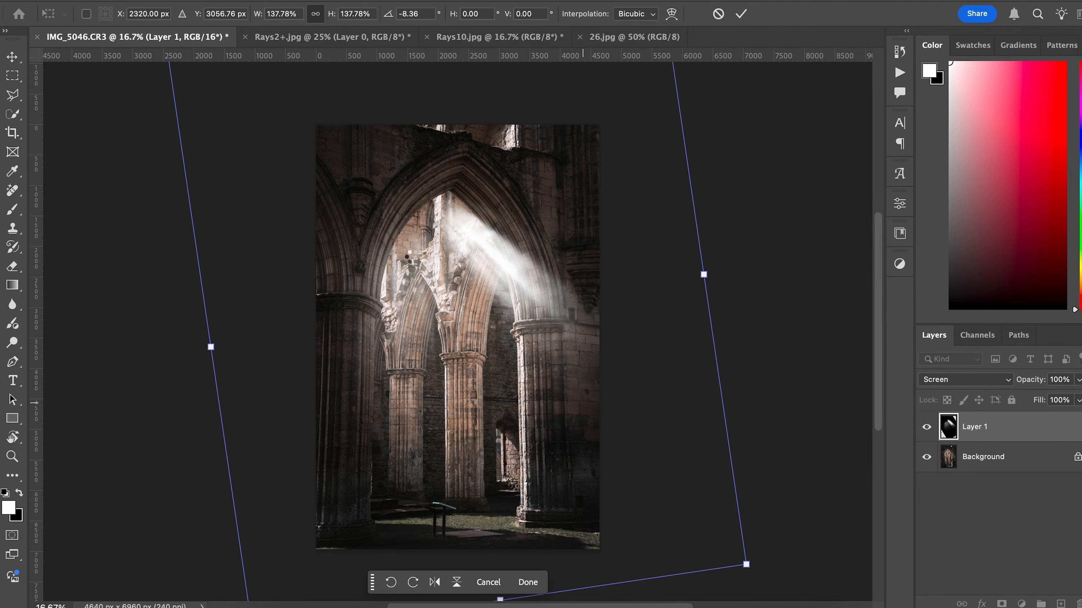
- Apply the Layer 1 light-ray transform at 137.78% scale and -8.36° rotation
{"action": "key", "text": "Return"}
{"action": "scroll", "coordinate": [391, 257], "scroll_direction": "up", "scroll_amount": 3}
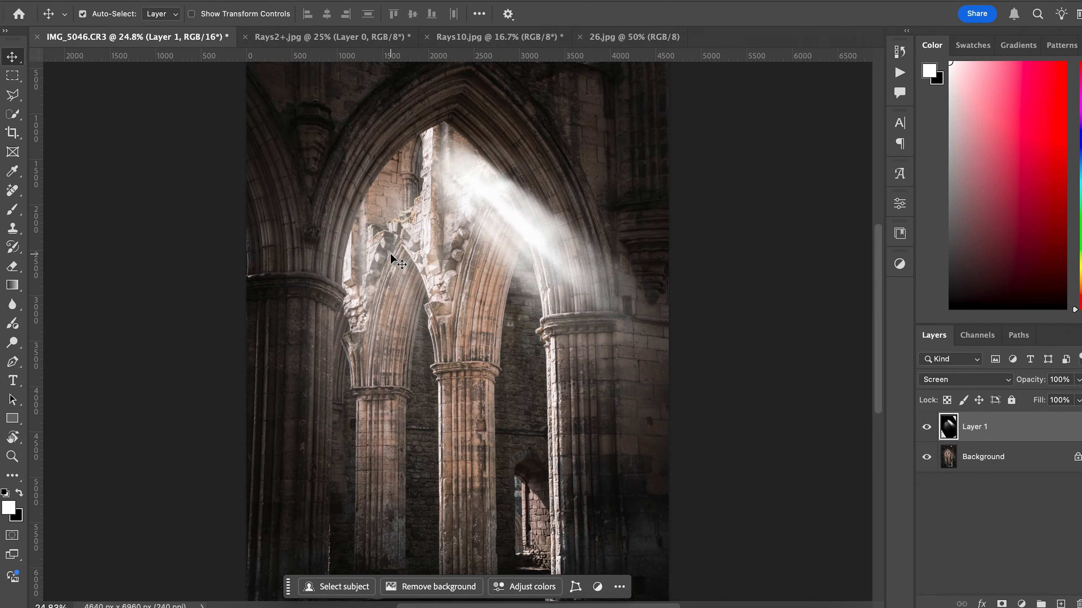
{"action": "scroll", "coordinate": [390, 252], "scroll_direction": "down", "scroll_amount": 2}
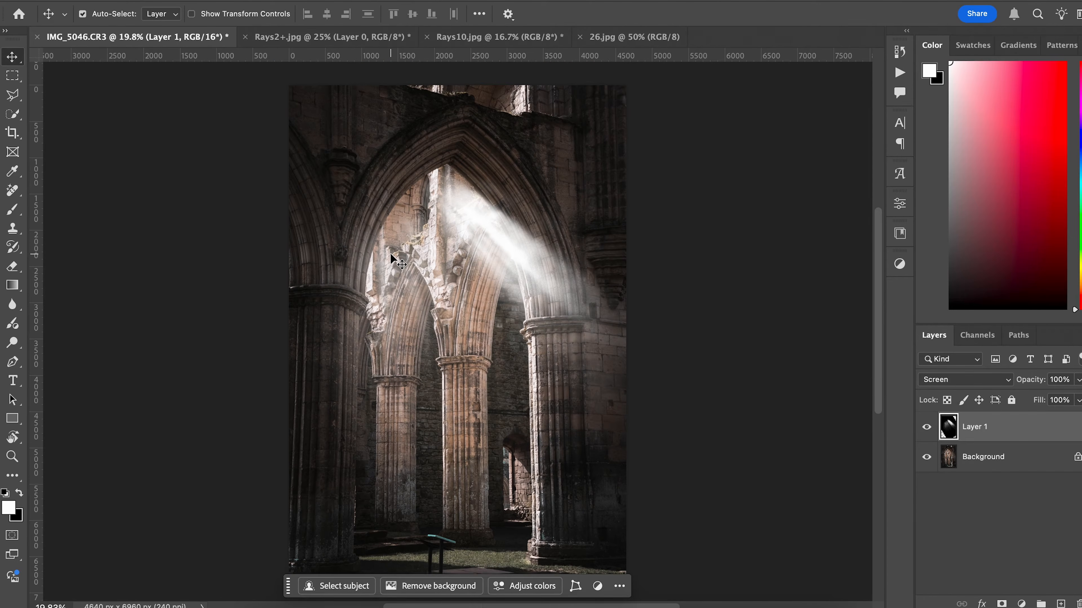
- Warp the Layer 1 light rays by pulling the warp grid's lower edge and lower corner down and outward
{"action": "key", "text": "ctrl+t"}
{"action": "right_click", "coordinate": [549, 327]}
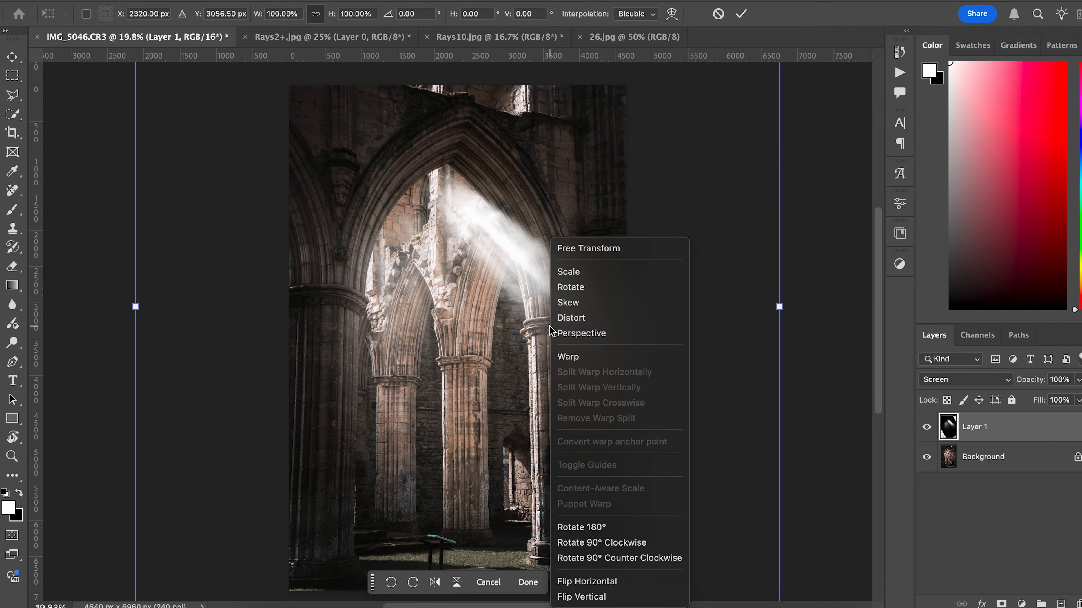
{"action": "left_click", "coordinate": [569, 357]}
{"action": "scroll", "coordinate": [604, 426], "scroll_direction": "down", "scroll_amount": 3}
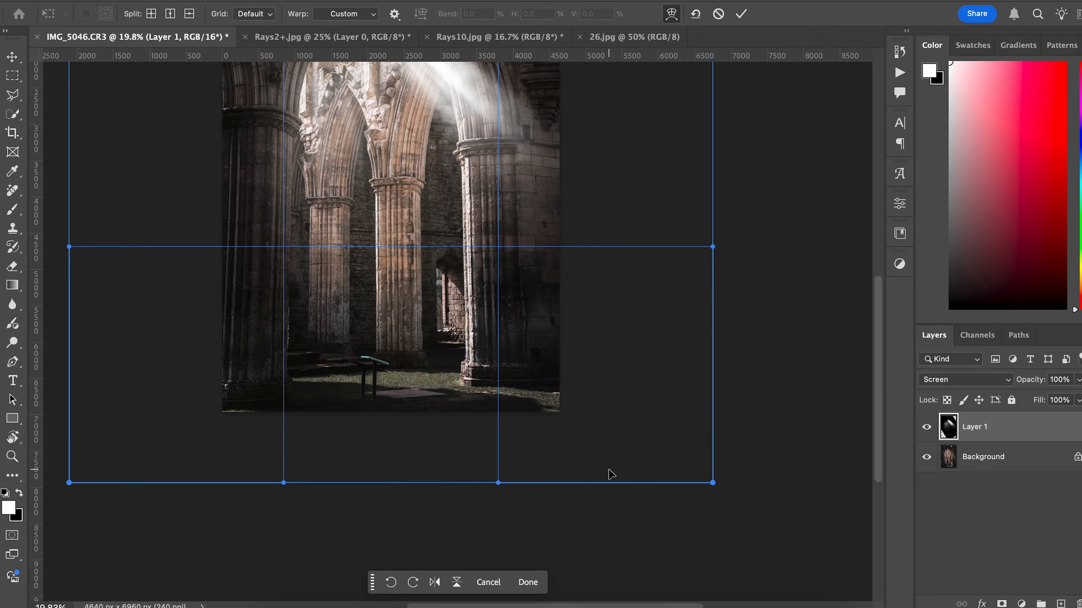
{"action": "left_click_drag", "start_coordinate": [696, 474], "coordinate": [751, 515]}
{"action": "left_click_drag", "start_coordinate": [294, 473], "coordinate": [365, 576]}
{"action": "left_click_drag", "start_coordinate": [496, 473], "coordinate": [530, 585]}
{"action": "scroll", "coordinate": [565, 386], "scroll_direction": "up", "scroll_amount": 5}
{"action": "scroll", "coordinate": [565, 386], "scroll_direction": "left", "scroll_amount": 1}
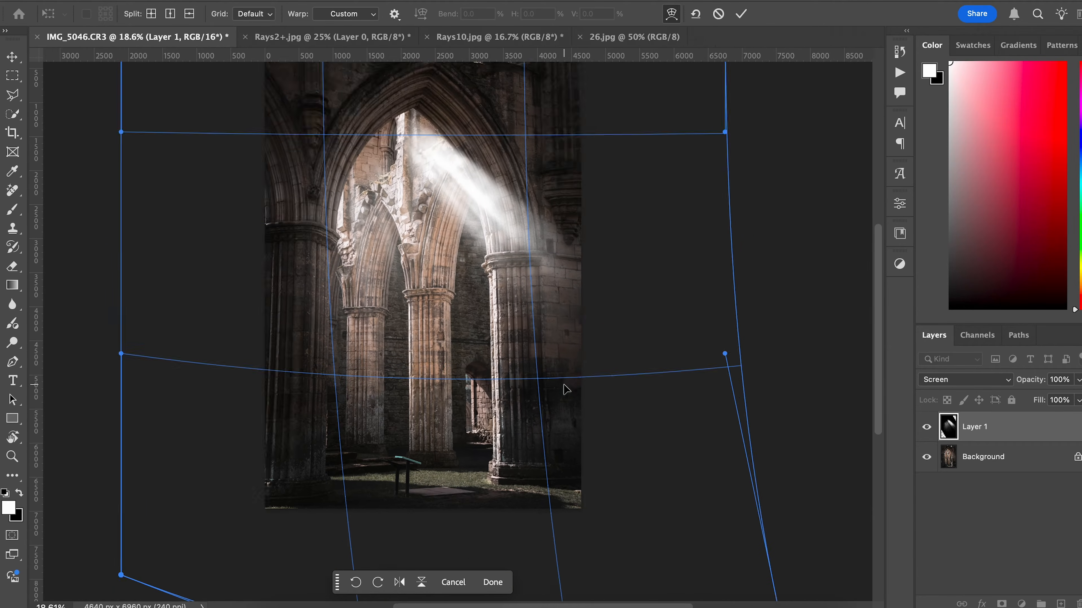
{"action": "scroll", "coordinate": [564, 384], "scroll_direction": "up", "scroll_amount": 4}
{"action": "scroll", "coordinate": [564, 384], "scroll_direction": "left", "scroll_amount": 1}
{"action": "scroll", "coordinate": [564, 383], "scroll_direction": "down", "scroll_amount": 2}
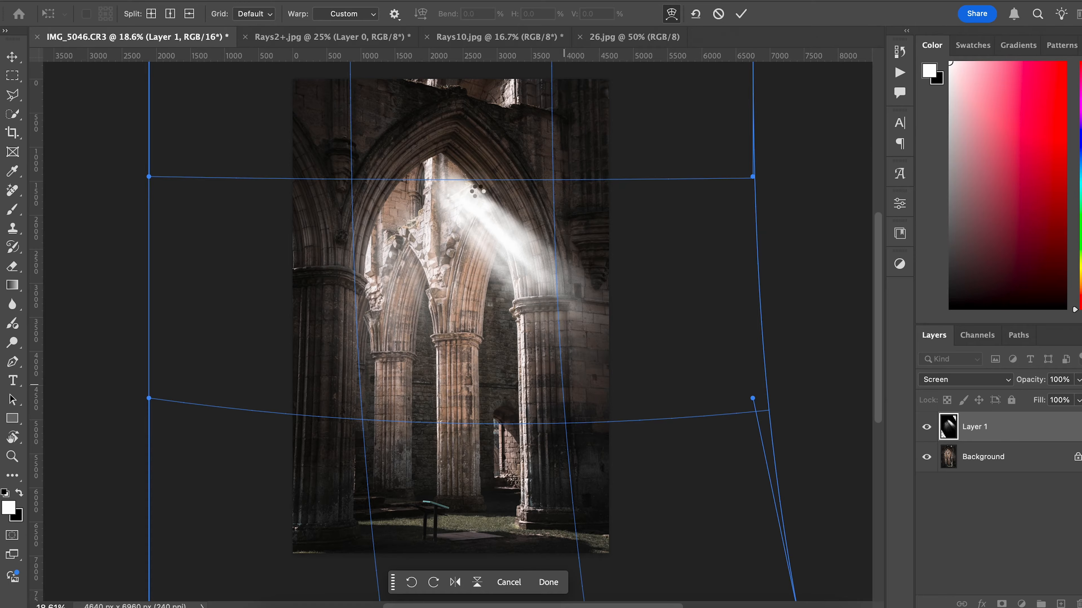
{"action": "scroll", "coordinate": [491, 183], "scroll_direction": "up", "scroll_amount": 5}
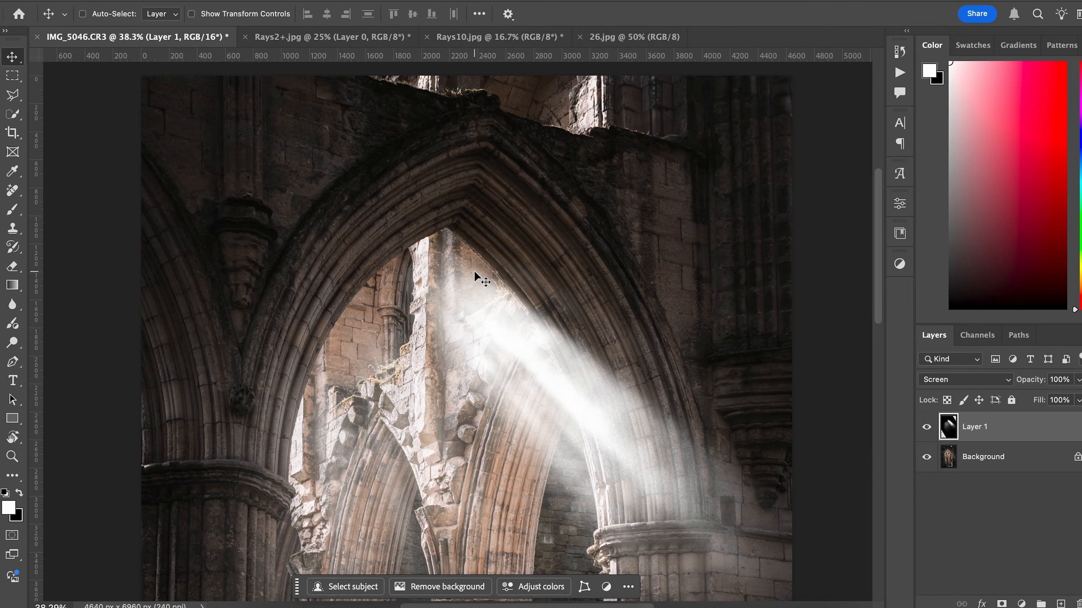
- Free-transform Layer 1 to nudge the light rays slightly upward toward the top of the arch opening
{"action": "key", "text": "ctrl+t"}
{"action": "left_click_drag", "start_coordinate": [463, 299], "coordinate": [463, 286]}
{"action": "key", "text": "Return"}
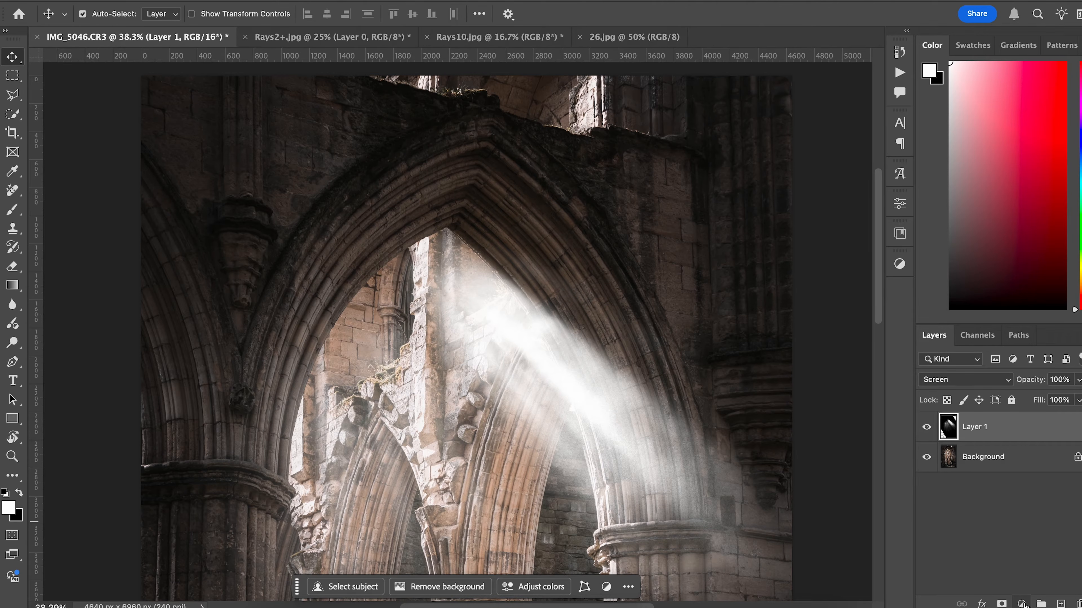
- Add a layer mask to Layer 1 and ready a 200 px Soft Round brush at 0% hardness with black as foreground
{"action": "left_click", "coordinate": [1001, 604]}
{"action": "left_click", "coordinate": [16, 211]}
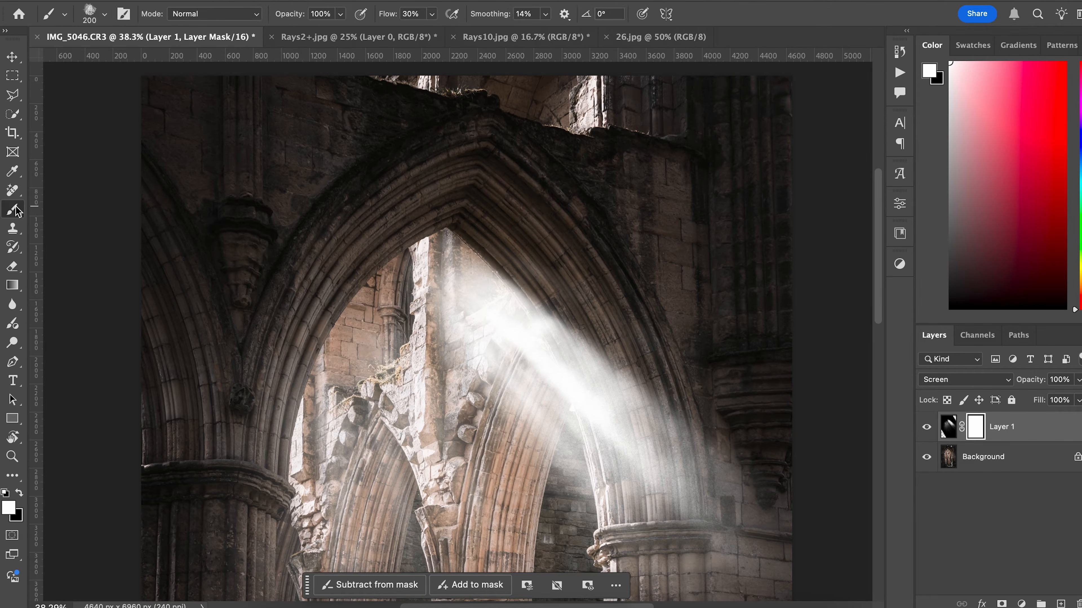
{"action": "left_click", "coordinate": [86, 21]}
{"action": "left_click", "coordinate": [60, 144]}
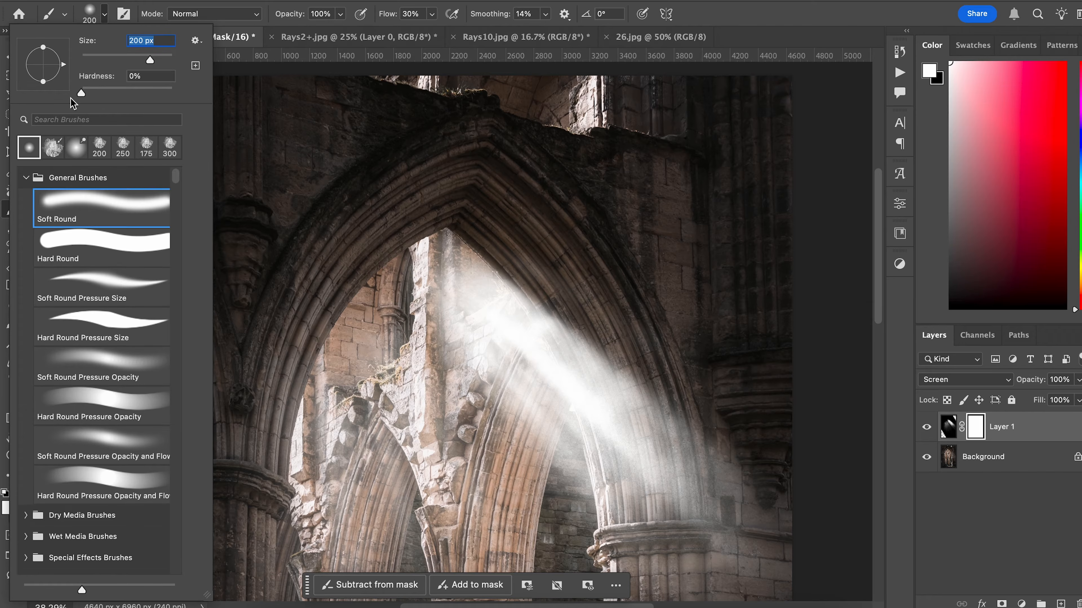
{"action": "left_click", "coordinate": [90, 21]}
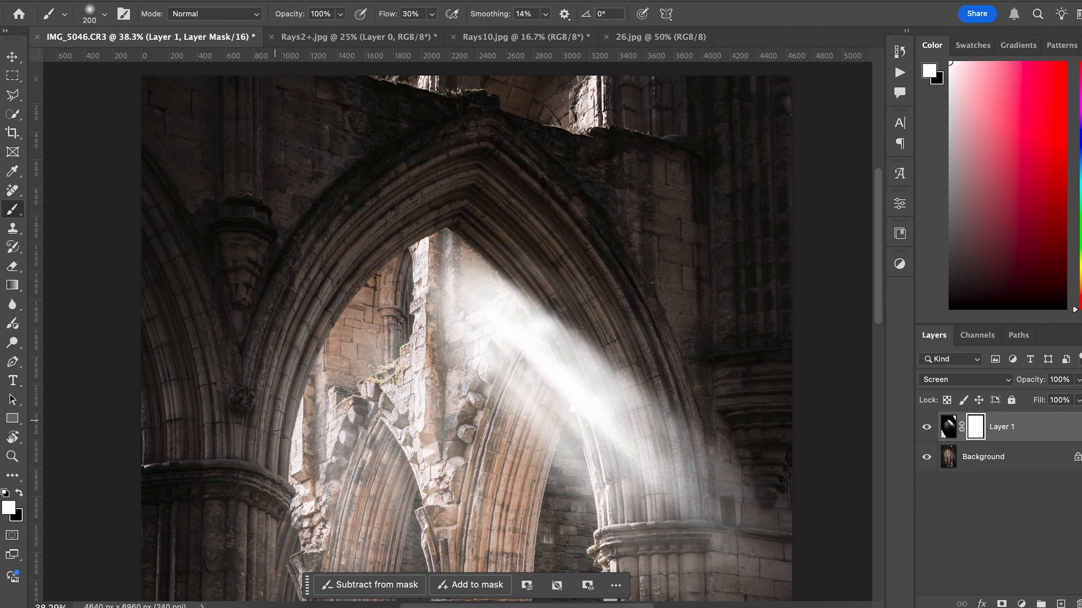
{"action": "key", "text": "x"}
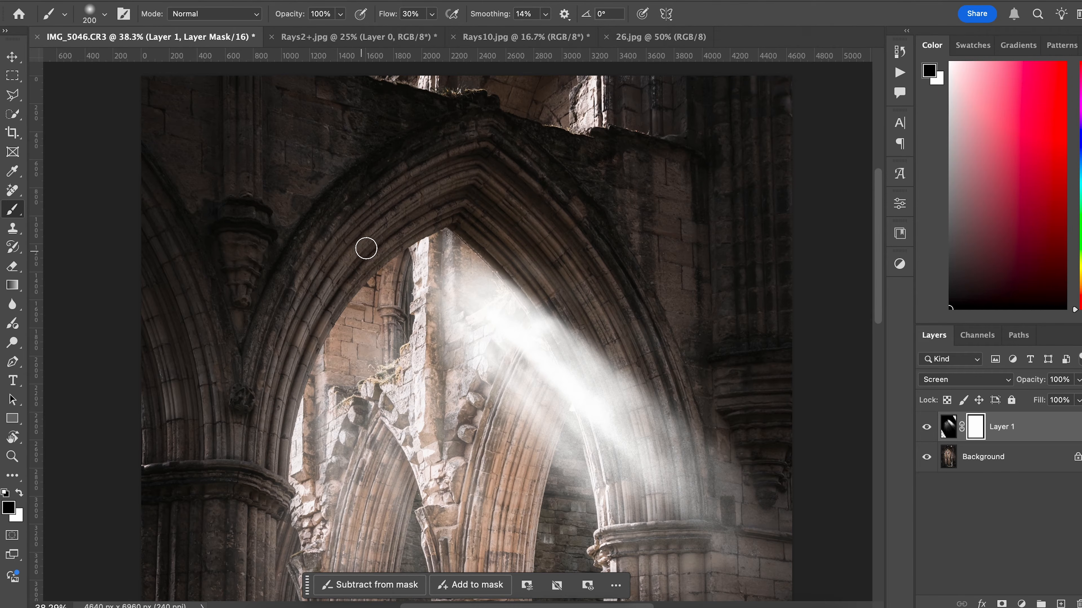
- Paint black on Layer 1's mask along the inner edge of the main arch to hide stray ray light
{"action": "mouse_move", "coordinate": [376, 235]}
{"action": "left_mouse_down"}
{"action": "mouse_move", "coordinate": [432, 212]}
{"action": "mouse_move", "coordinate": [624, 373]}
{"action": "left_mouse_up"}
{"action": "scroll", "coordinate": [625, 458], "scroll_direction": "down", "scroll_amount": 5}
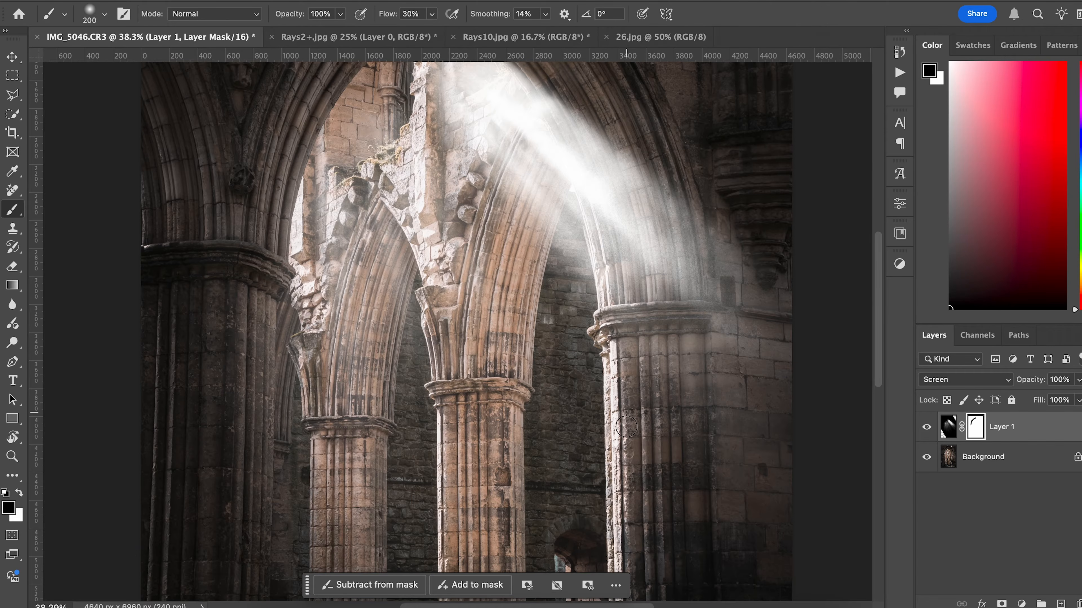
{"action": "scroll", "coordinate": [588, 314], "scroll_direction": "up", "scroll_amount": 4}
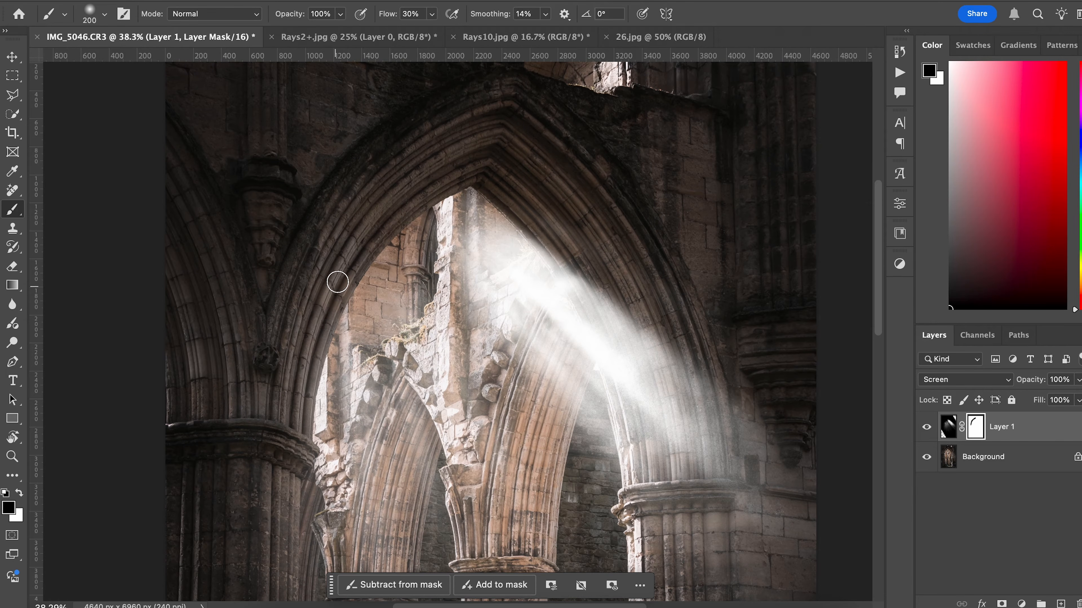
{"action": "scroll", "coordinate": [571, 274], "scroll_direction": "down", "scroll_amount": 3}
{"action": "scroll", "coordinate": [570, 274], "scroll_direction": "down", "scroll_amount": 1}
{"action": "scroll", "coordinate": [571, 274], "scroll_direction": "down", "scroll_amount": 2}
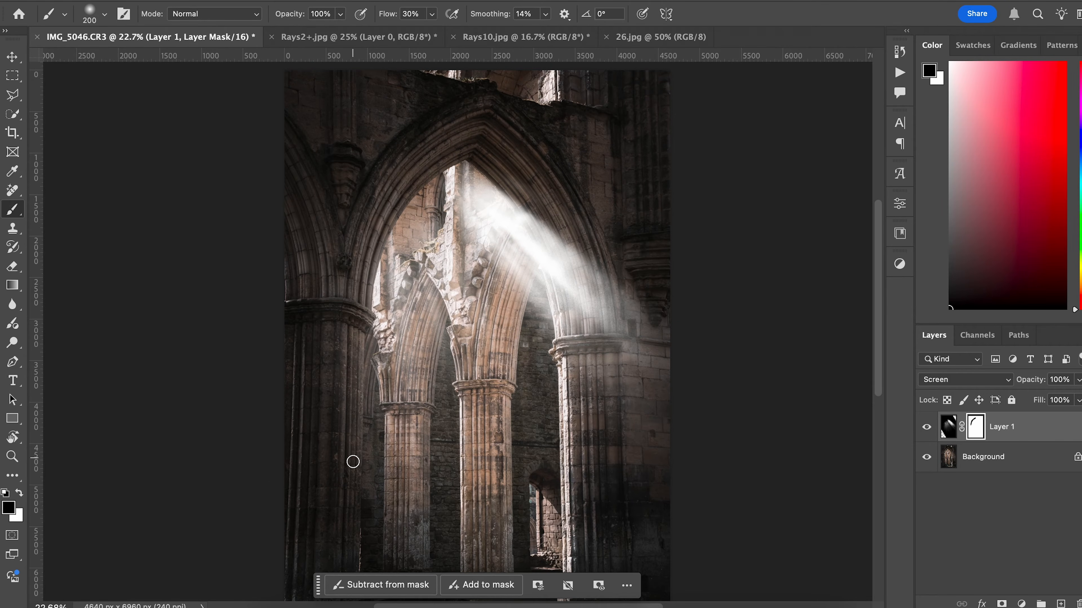
{"action": "scroll", "coordinate": [601, 366], "scroll_direction": "down", "scroll_amount": 1}
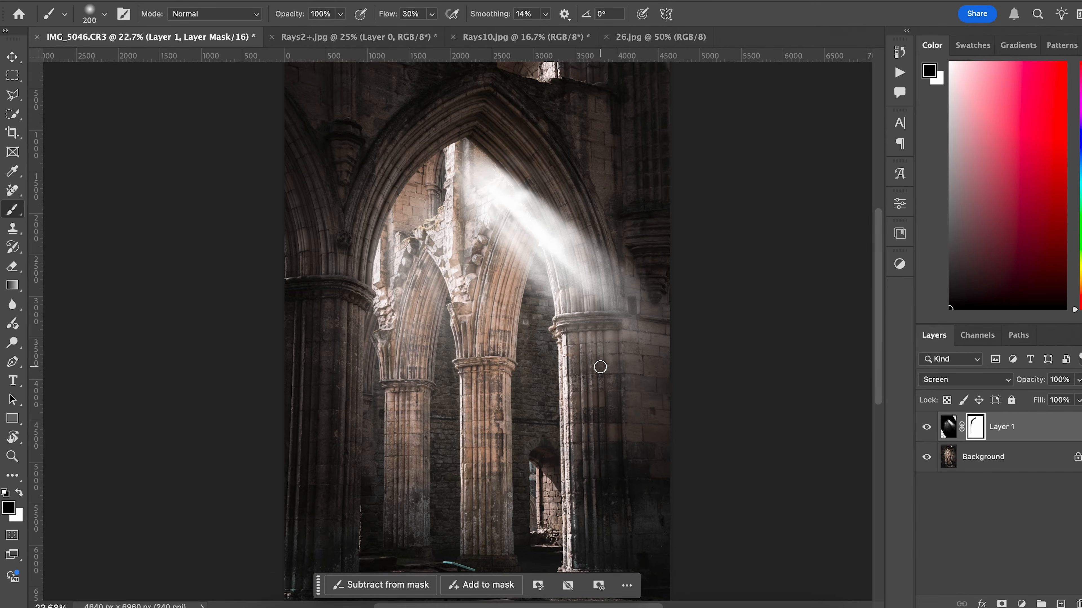
{"action": "scroll", "coordinate": [600, 367], "scroll_direction": "down", "scroll_amount": 2}
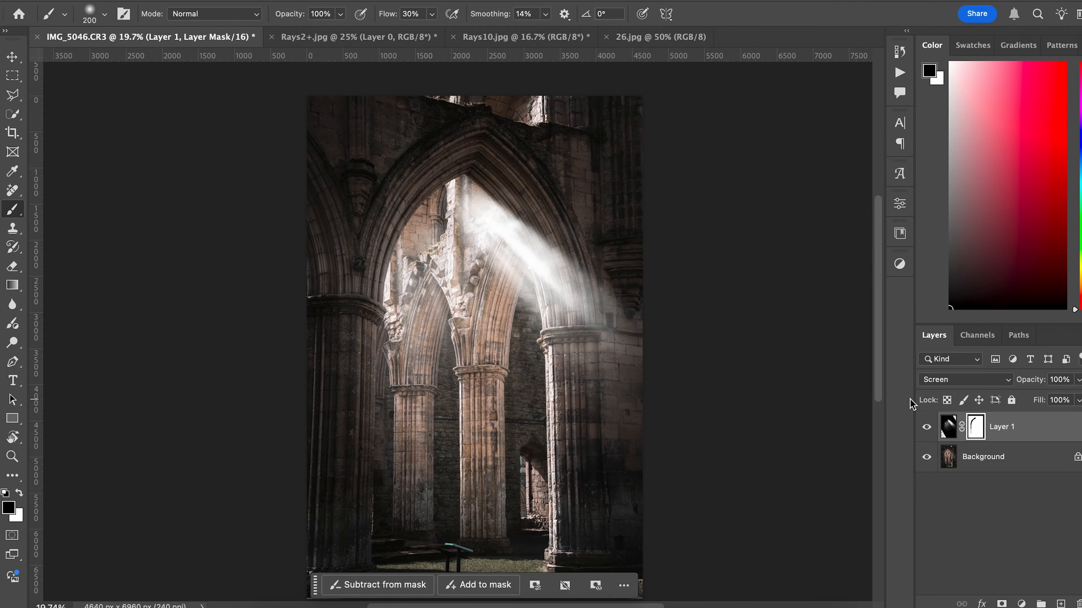
- Set the opacity of Layer 1 to 51%
{"action": "left_click", "coordinate": [1078, 380]}
{"action": "left_click_drag", "start_coordinate": [1079, 400], "coordinate": [1042, 400]}
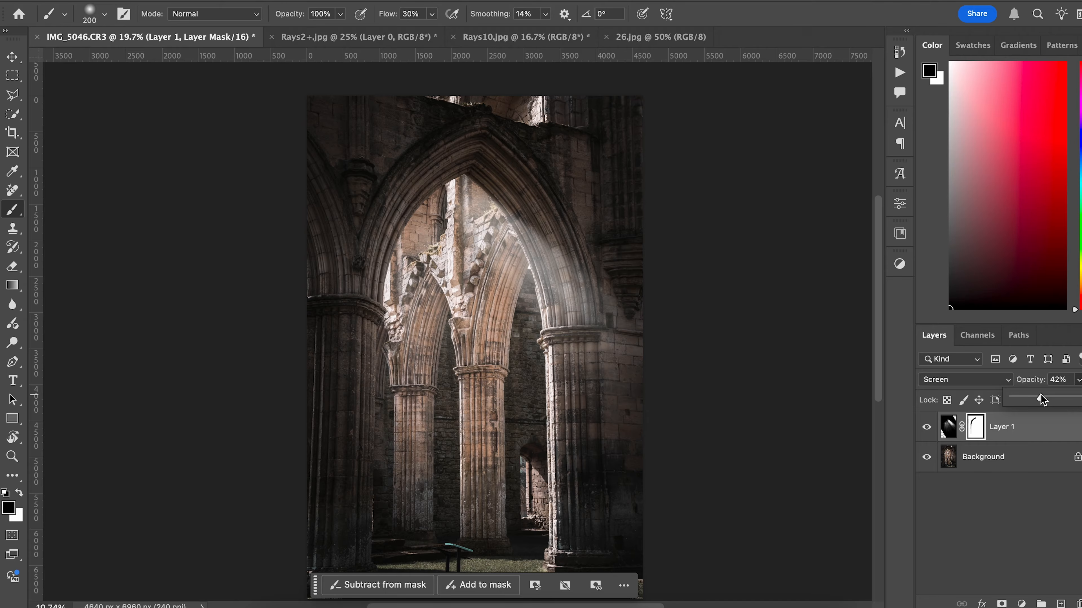
{"action": "left_click_drag", "start_coordinate": [1046, 399], "coordinate": [1048, 400]}
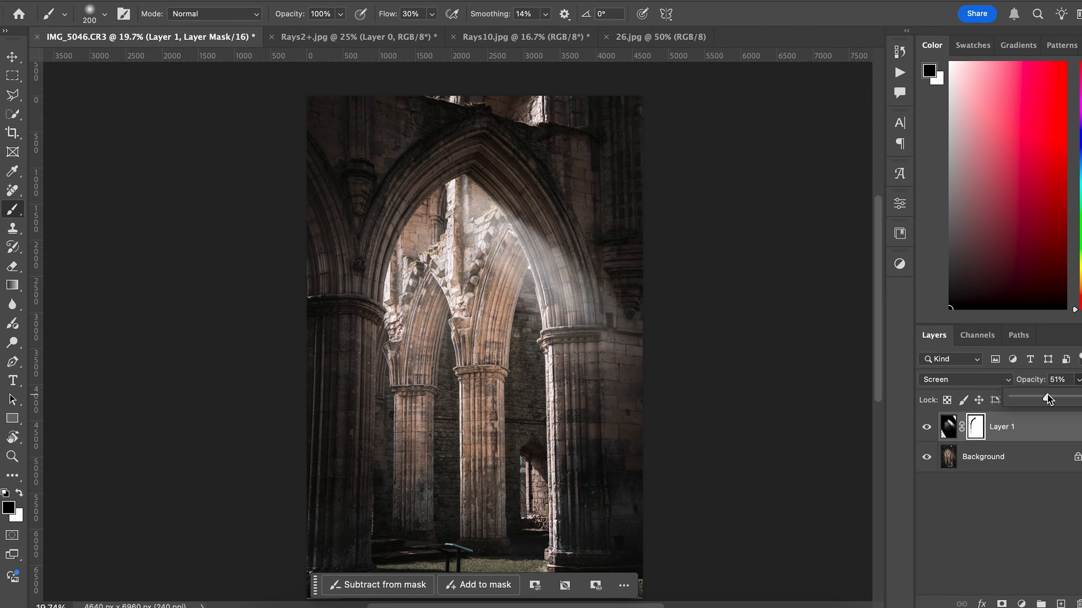
- Copy the light rays from Rays10.jpg into IMG_5046.CR3 as a new layer and set its blend mode to Screen
{"action": "left_click", "coordinate": [949, 427]}
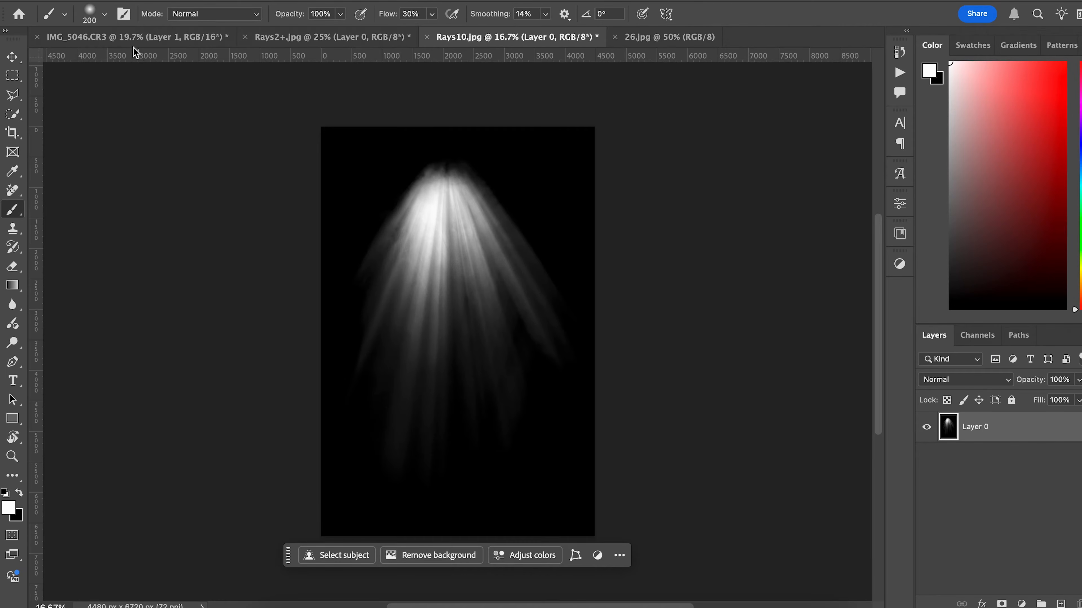
{"action": "left_click", "coordinate": [139, 37]}
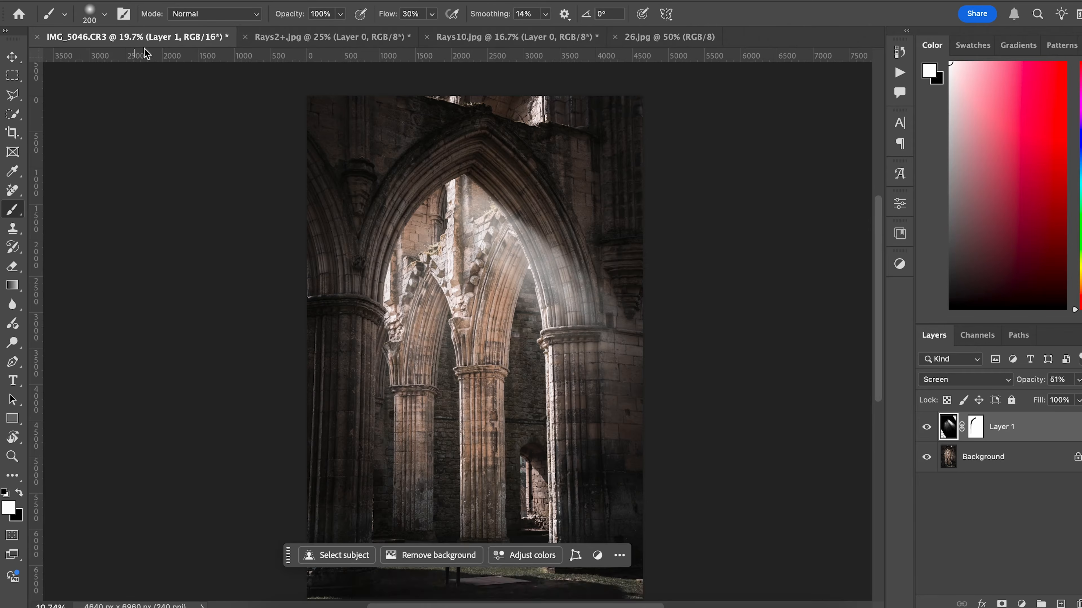
{"action": "key", "text": "super+v"}
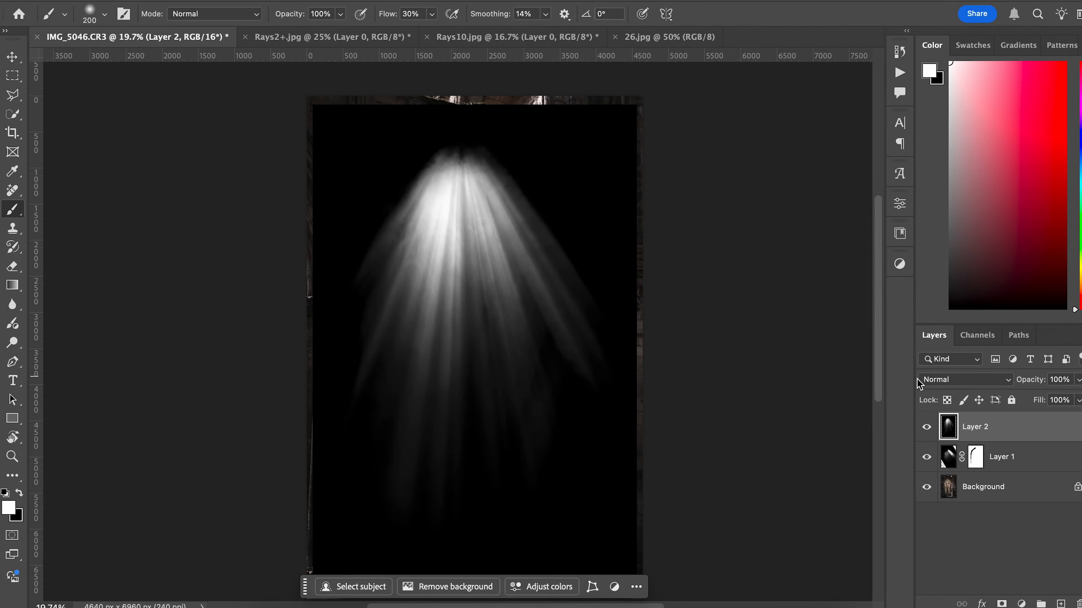
{"action": "left_click", "coordinate": [919, 384]}
{"action": "left_click", "coordinate": [978, 527]}
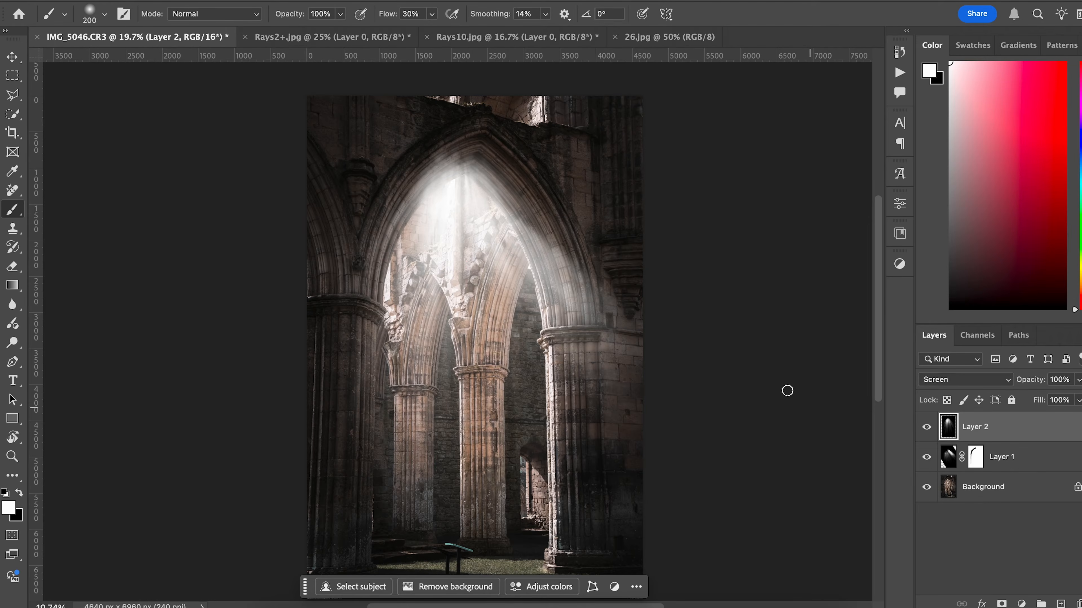
- Transform the Layer 2 rays to -23.09° rotation and 104.60% scale, positioned so they fall diagonally through the arch opening
{"action": "key", "text": "super+t"}
{"action": "left_click_drag", "start_coordinate": [717, 220], "coordinate": [619, 168]}
{"action": "left_click_drag", "start_coordinate": [428, 240], "coordinate": [484, 262]}
{"action": "scroll", "coordinate": [583, 522], "scroll_direction": "down", "scroll_amount": 5}
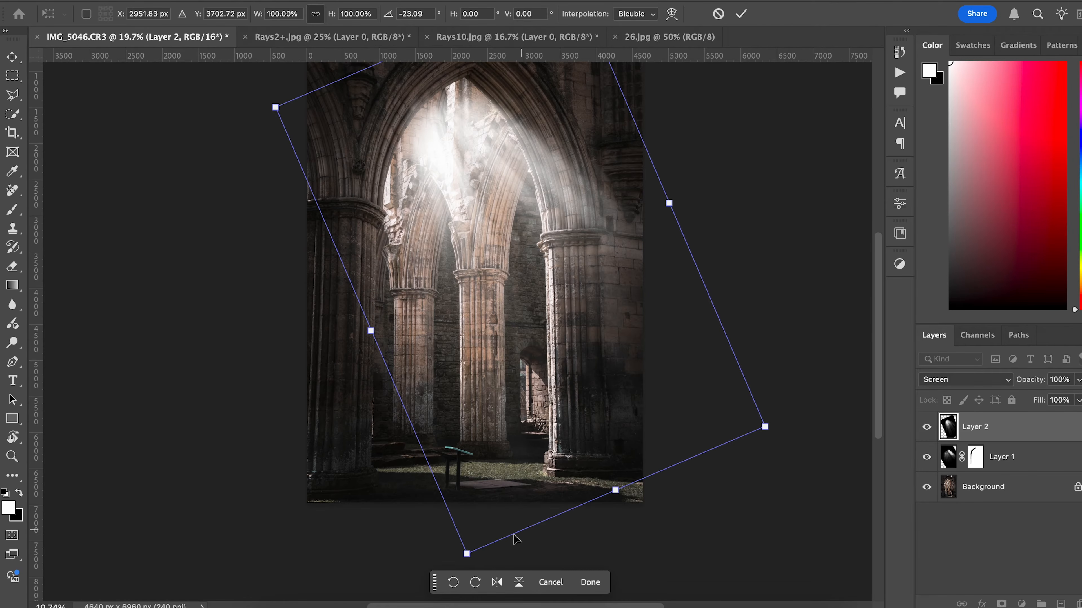
{"action": "left_click_drag", "start_coordinate": [467, 554], "coordinate": [461, 575]}
{"action": "left_click_drag", "start_coordinate": [566, 432], "coordinate": [569, 434]}
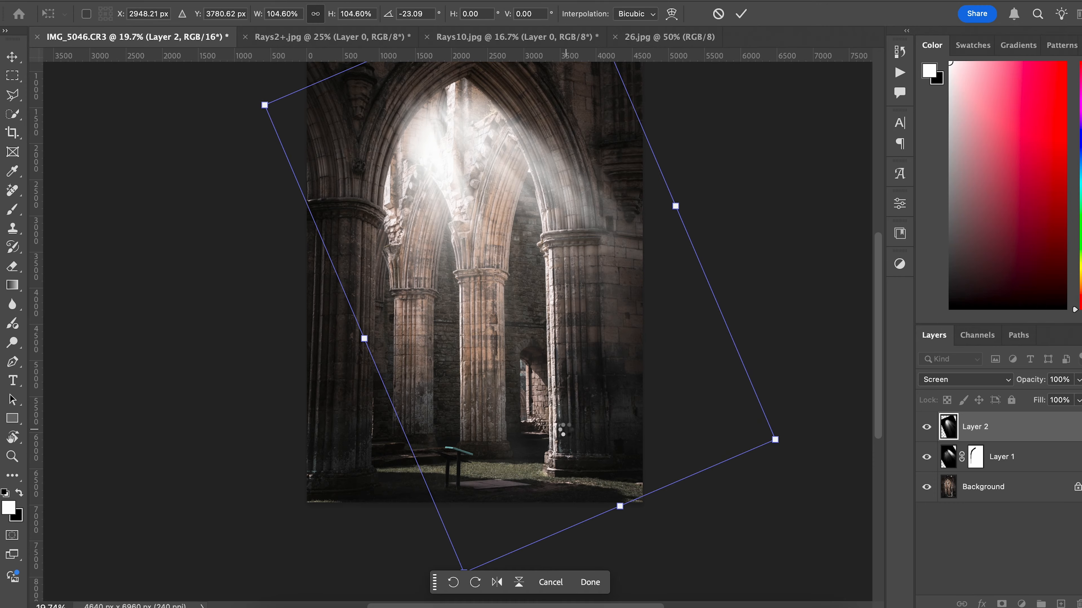
{"action": "key", "text": "Return"}
- Mask the stray light of Layer 2 off the arch edge with the black brush and set the layer's opacity to 48%
{"action": "key", "text": "b"}
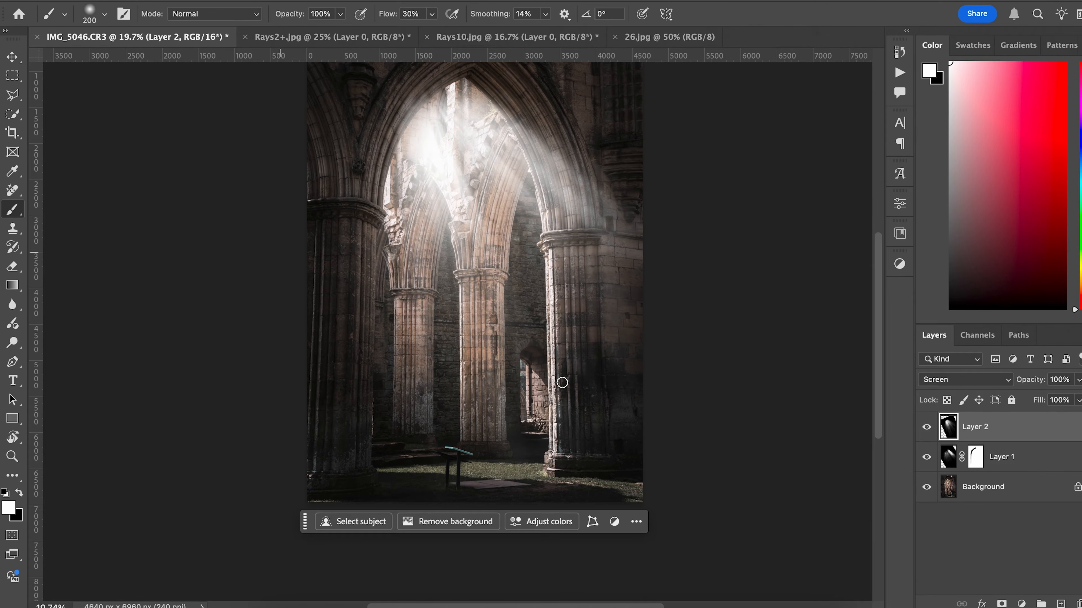
{"action": "left_click", "coordinate": [1001, 604]}
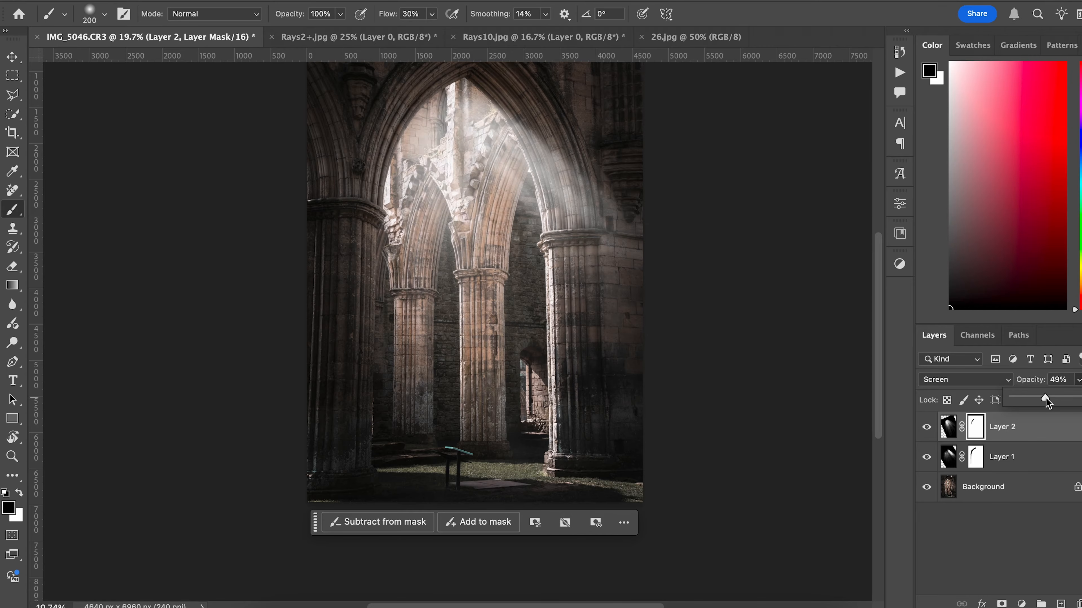
{"action": "left_click_drag", "start_coordinate": [1045, 399], "coordinate": [1045, 398]}
{"action": "scroll", "coordinate": [591, 379], "scroll_direction": "up", "scroll_amount": 3}
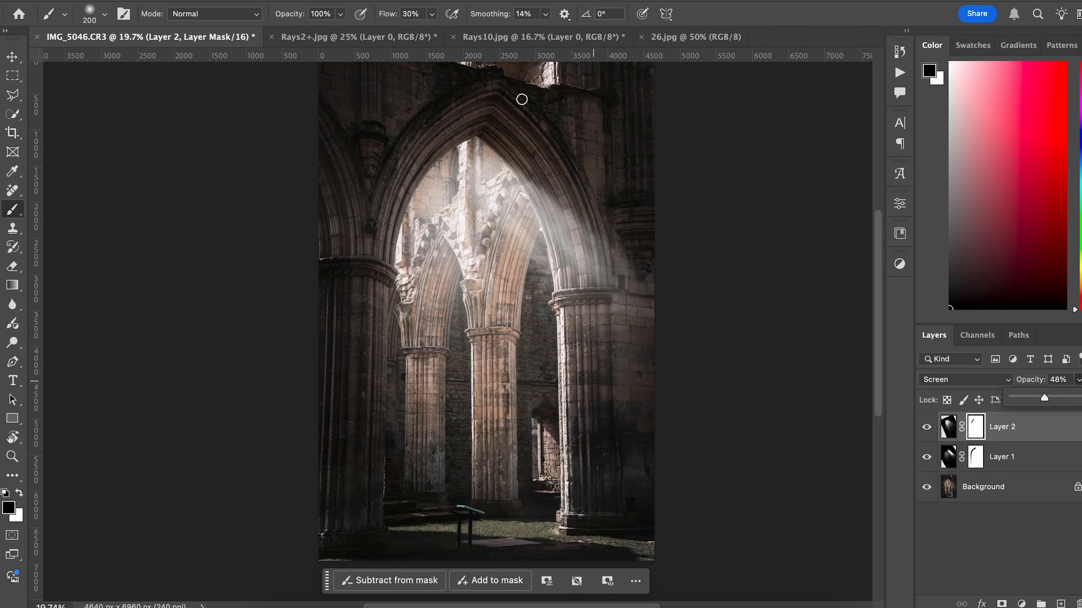
- Unlock the dust image's background layer in 26.jpg and paste the image into IMG_5046.CR3 as a new layer
{"action": "left_click", "coordinate": [696, 36]}
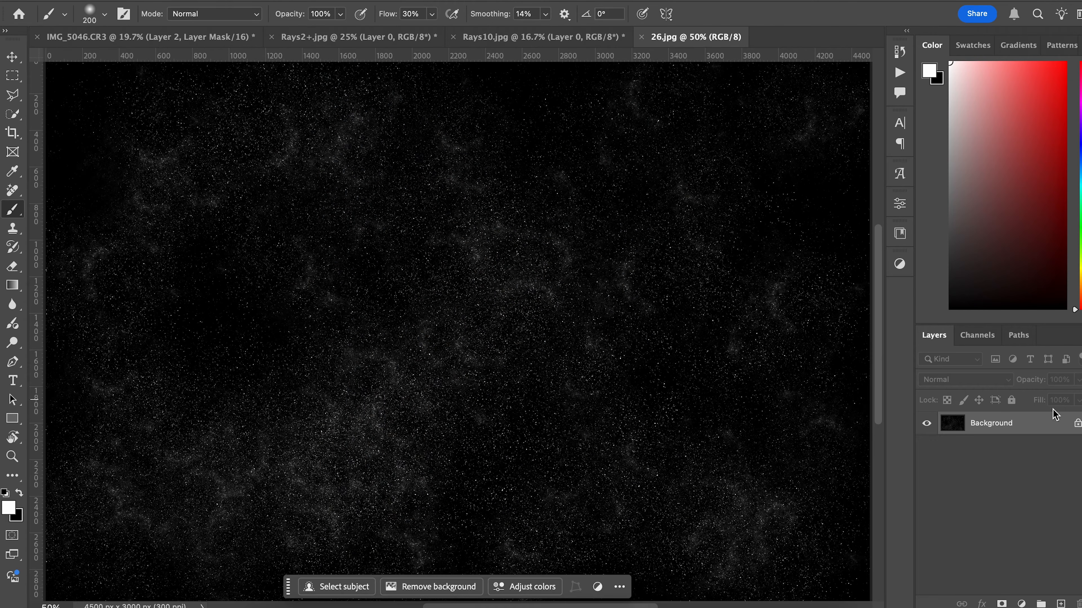
{"action": "left_click", "coordinate": [1078, 423]}
{"action": "left_click", "coordinate": [202, 38]}
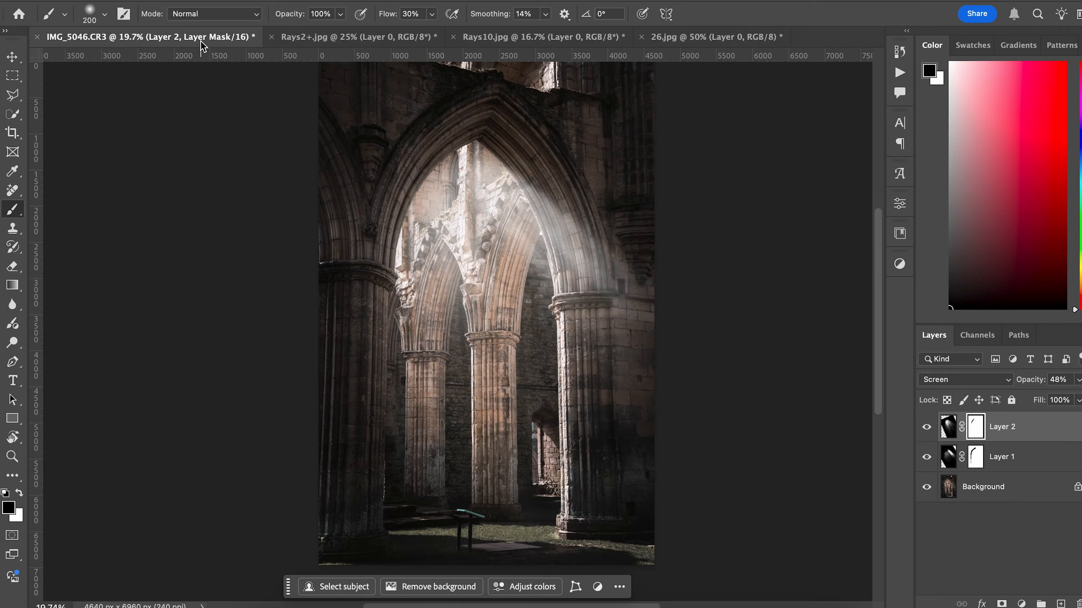
{"action": "key", "text": "ctrl+v"}
- Rotate the dust layer -90° and scale it to 161.22% so it covers the whole photo
{"action": "key", "text": "ctrl+t"}
{"action": "left_click_drag", "start_coordinate": [673, 349], "coordinate": [504, 220]}
{"action": "left_click_drag", "start_coordinate": [448, 346], "coordinate": [406, 399]}
{"action": "left_click_drag", "start_coordinate": [535, 241], "coordinate": [709, 69]}
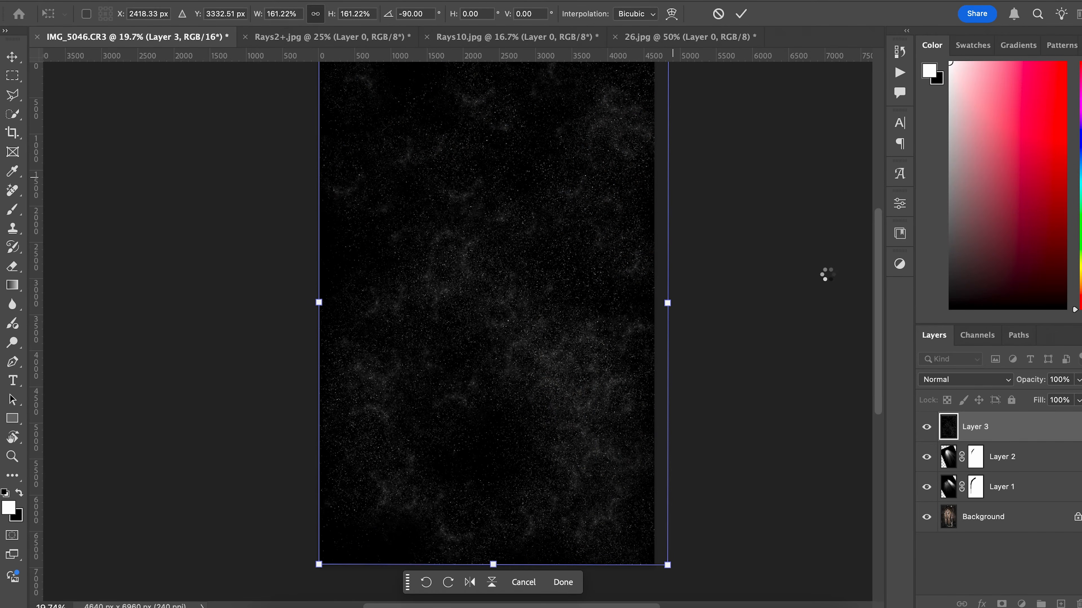
{"action": "key", "text": "Return"}
- Set the dust layer's blend mode to Screen and its opacity to 48%, checking the particles up close
{"action": "left_click", "coordinate": [964, 379]}
{"action": "left_click", "coordinate": [980, 526]}
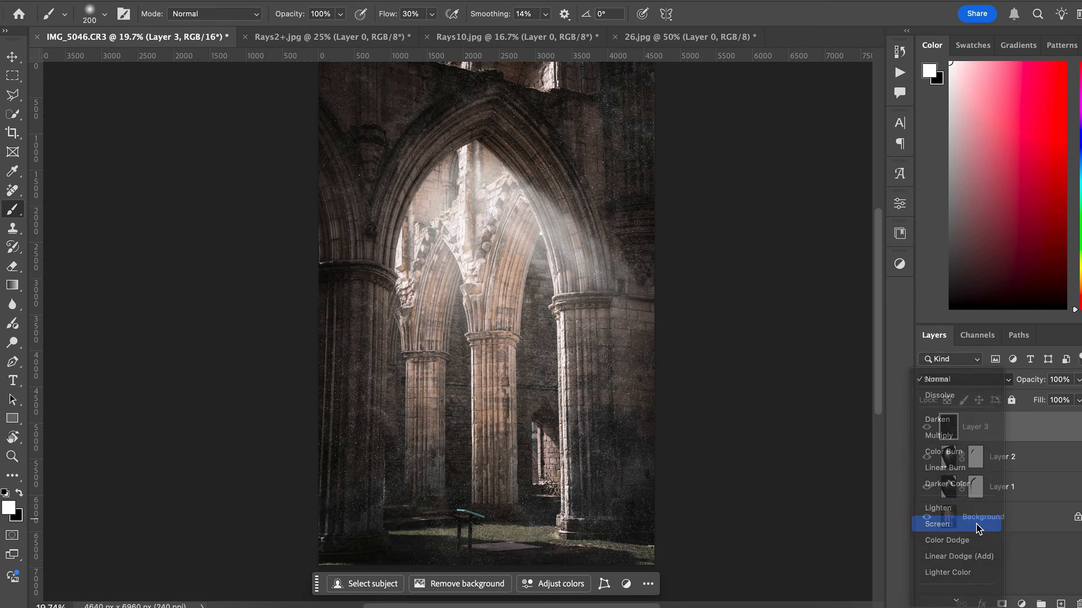
{"action": "left_click", "coordinate": [1079, 380]}
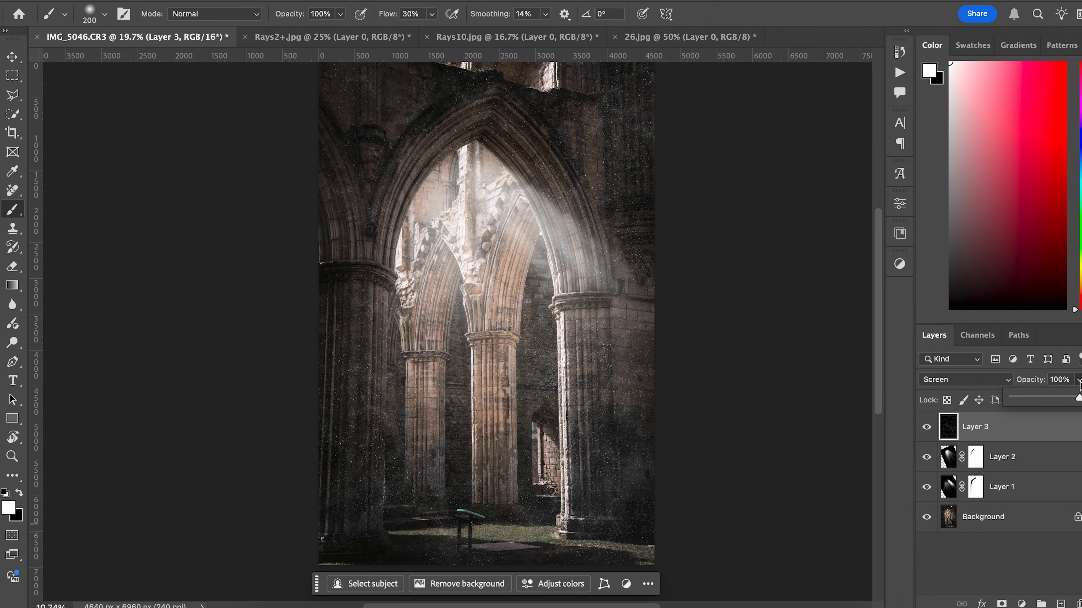
{"action": "left_click_drag", "start_coordinate": [1078, 399], "coordinate": [1058, 402]}
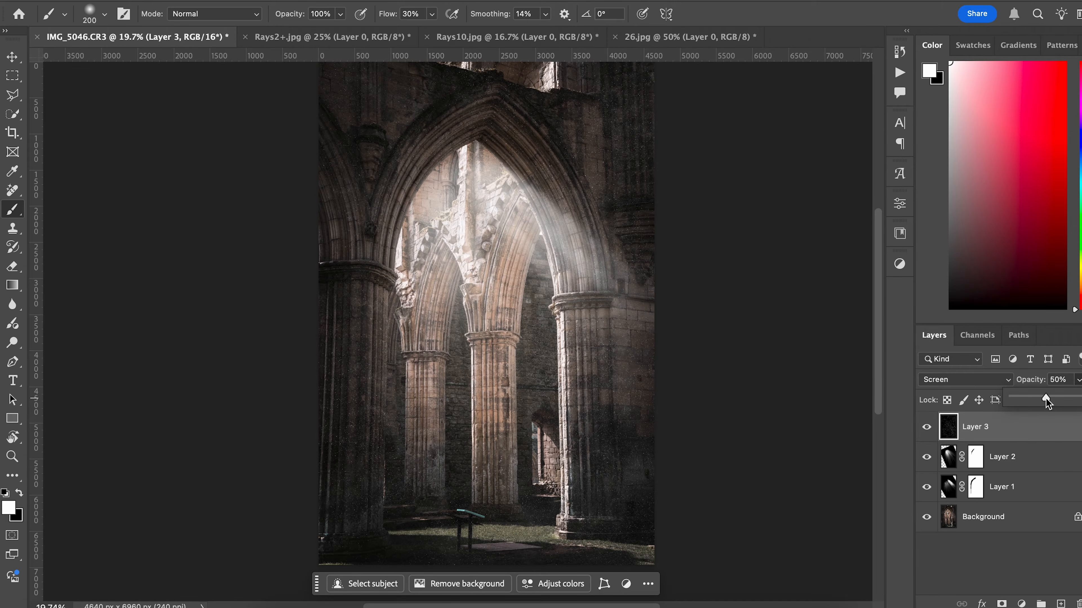
{"action": "scroll", "coordinate": [522, 346], "scroll_direction": "up", "scroll_amount": 5}
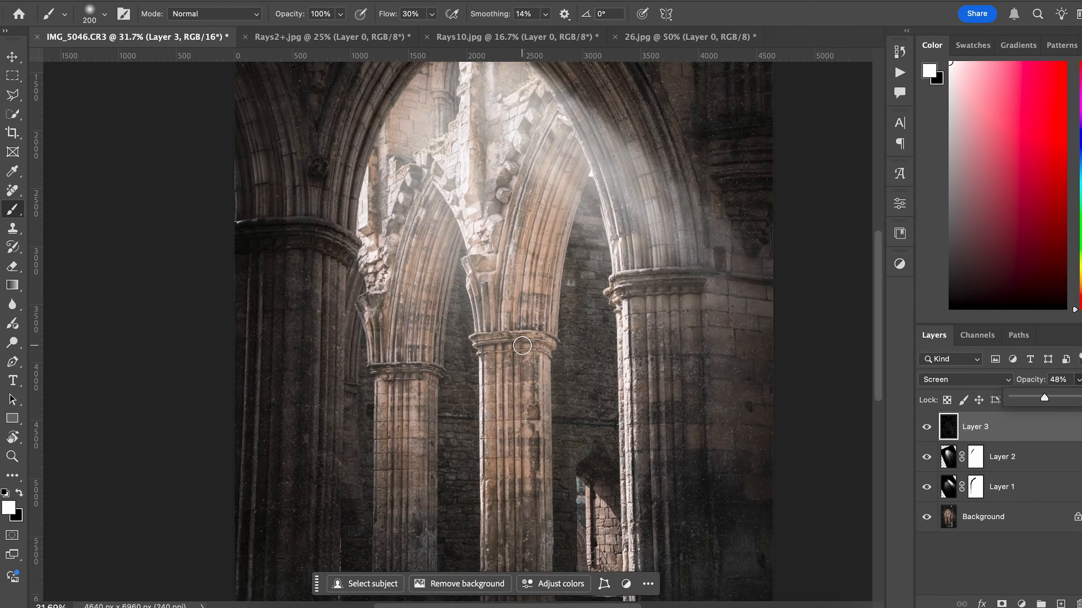
{"action": "scroll", "coordinate": [522, 346], "scroll_direction": "down", "scroll_amount": 5}
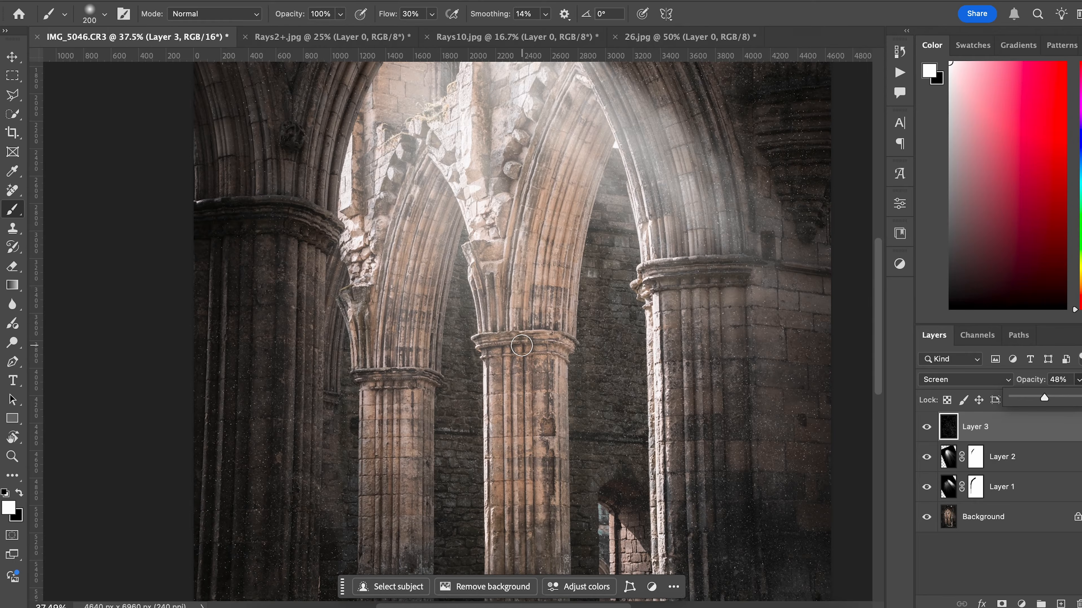